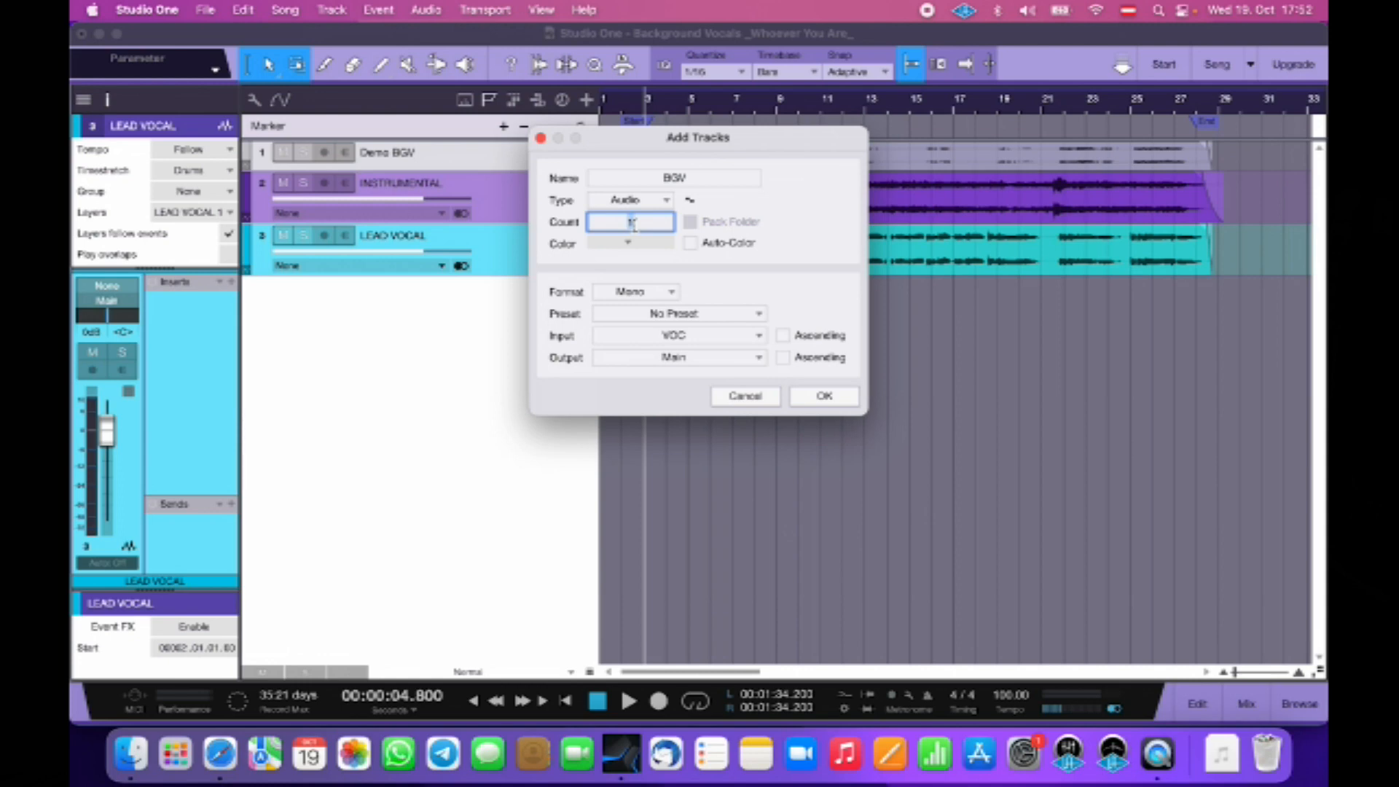
Add eight orange mono audio tracks named BGV, with VOC as input and Main as output
{"action": "left_click", "coordinate": [634, 242]}
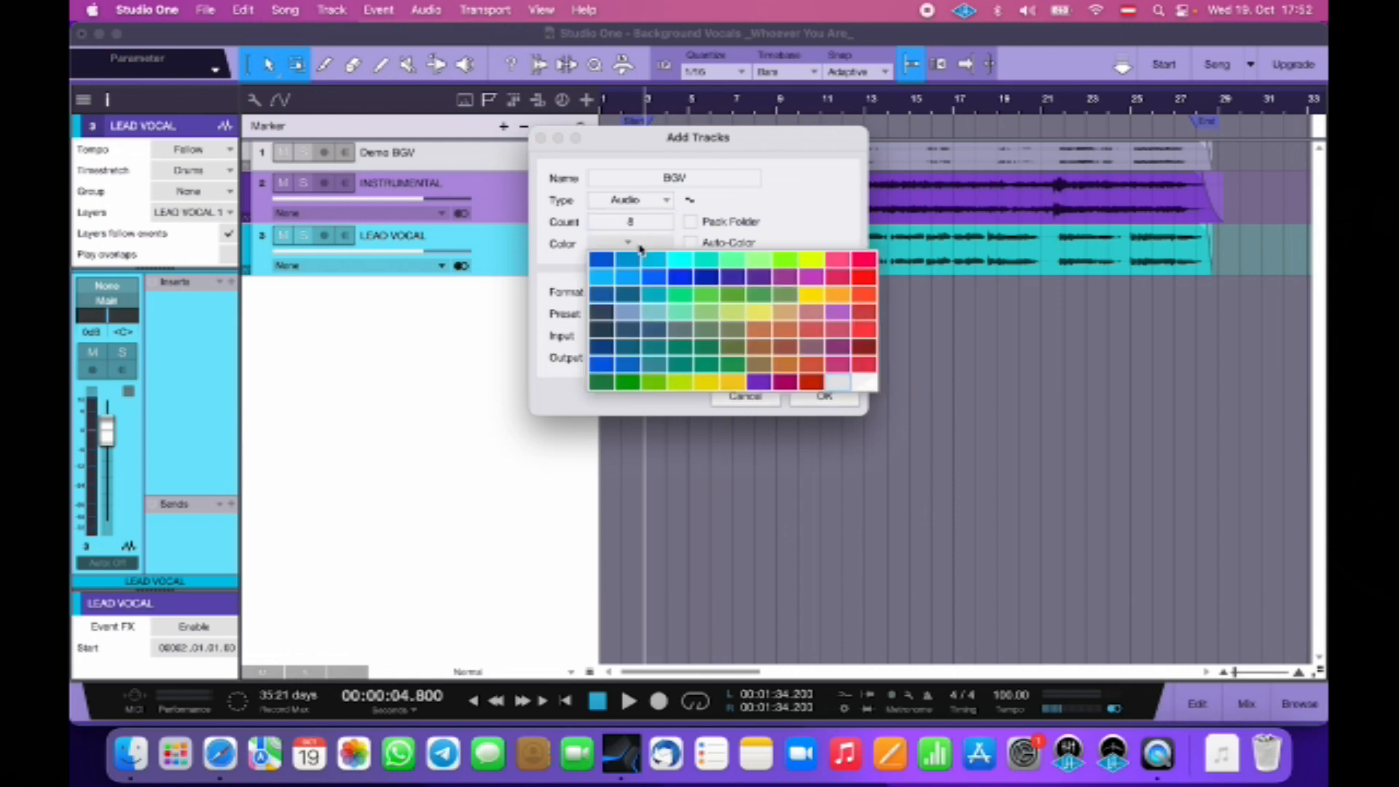
{"action": "left_click", "coordinate": [836, 299]}
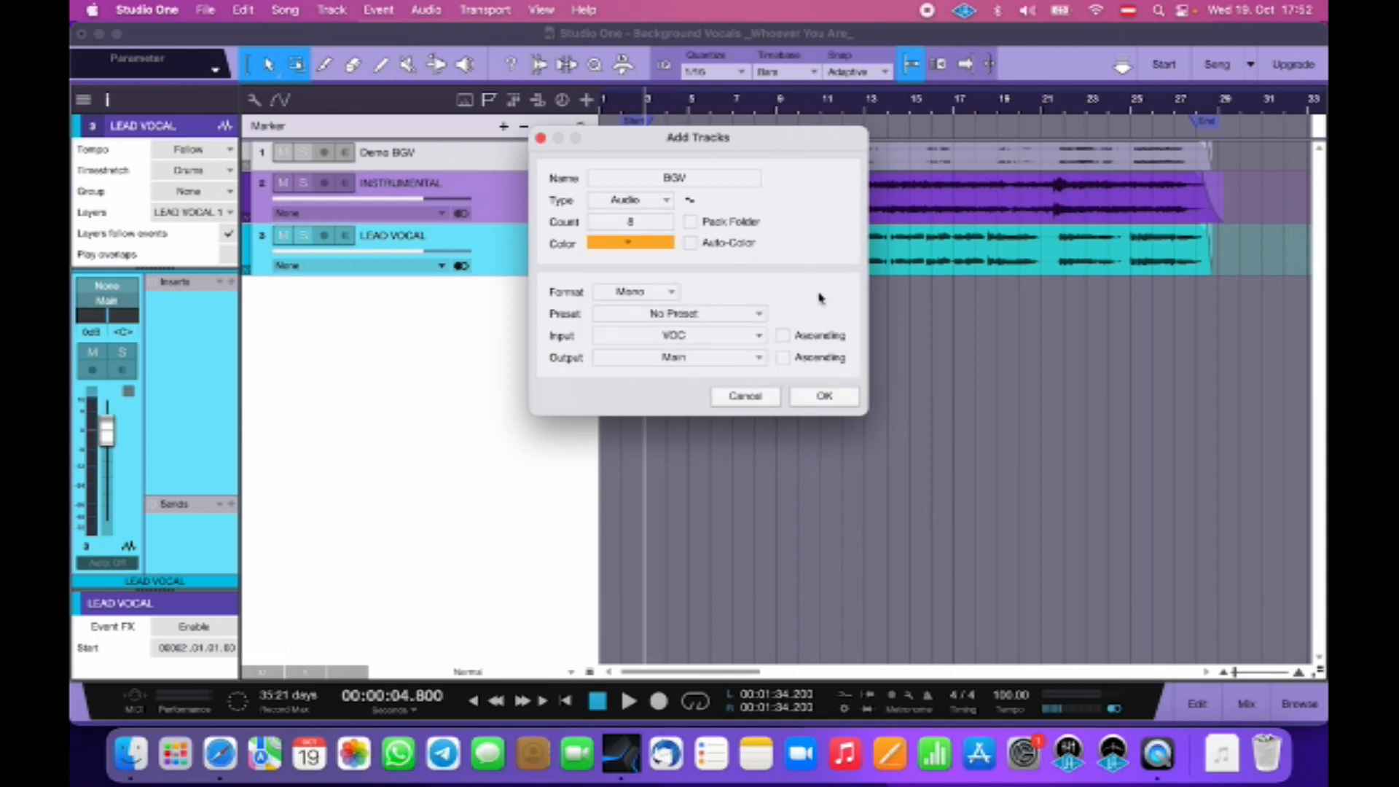
{"action": "left_click", "coordinate": [659, 295]}
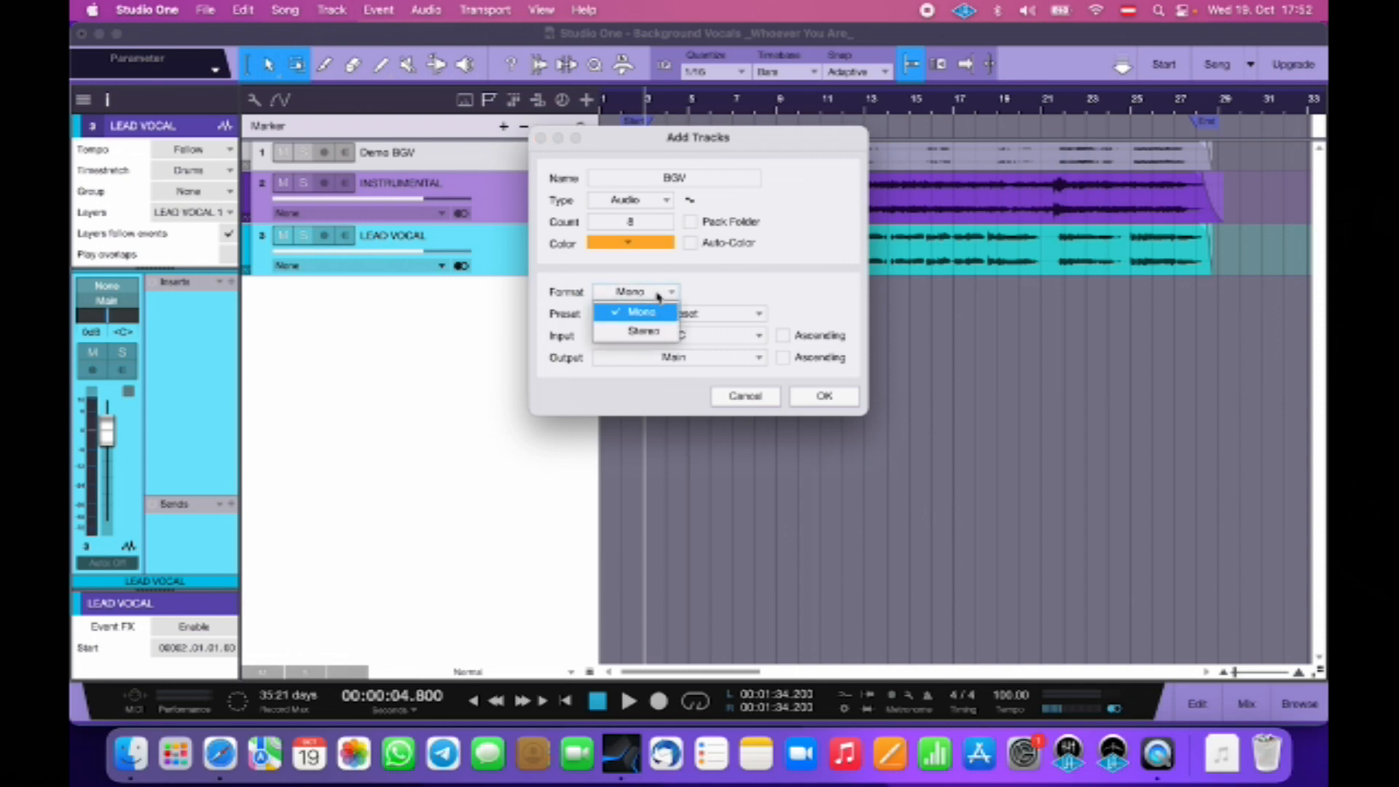
{"action": "left_click", "coordinate": [643, 313]}
{"action": "left_click", "coordinate": [671, 339]}
{"action": "left_click", "coordinate": [656, 357]}
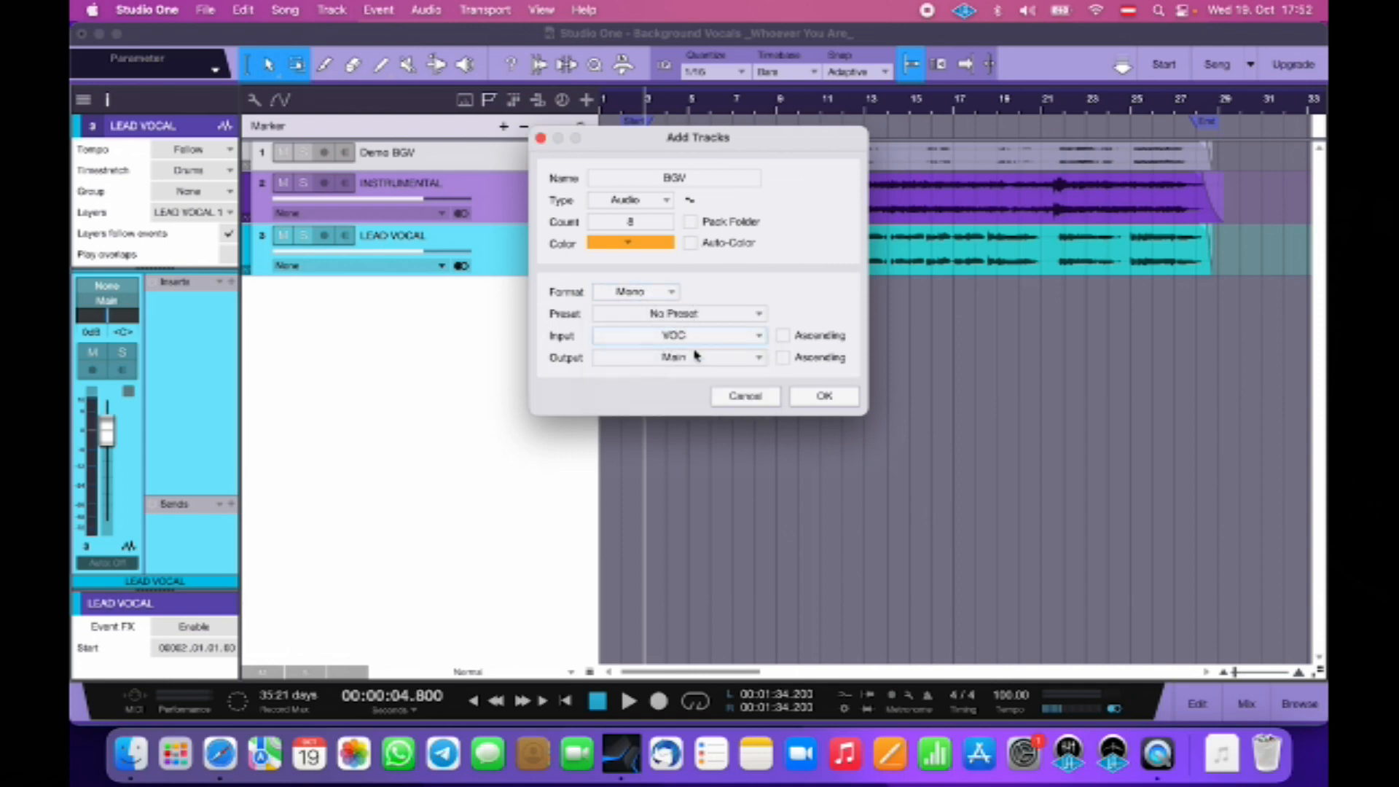
{"action": "left_click", "coordinate": [823, 397]}
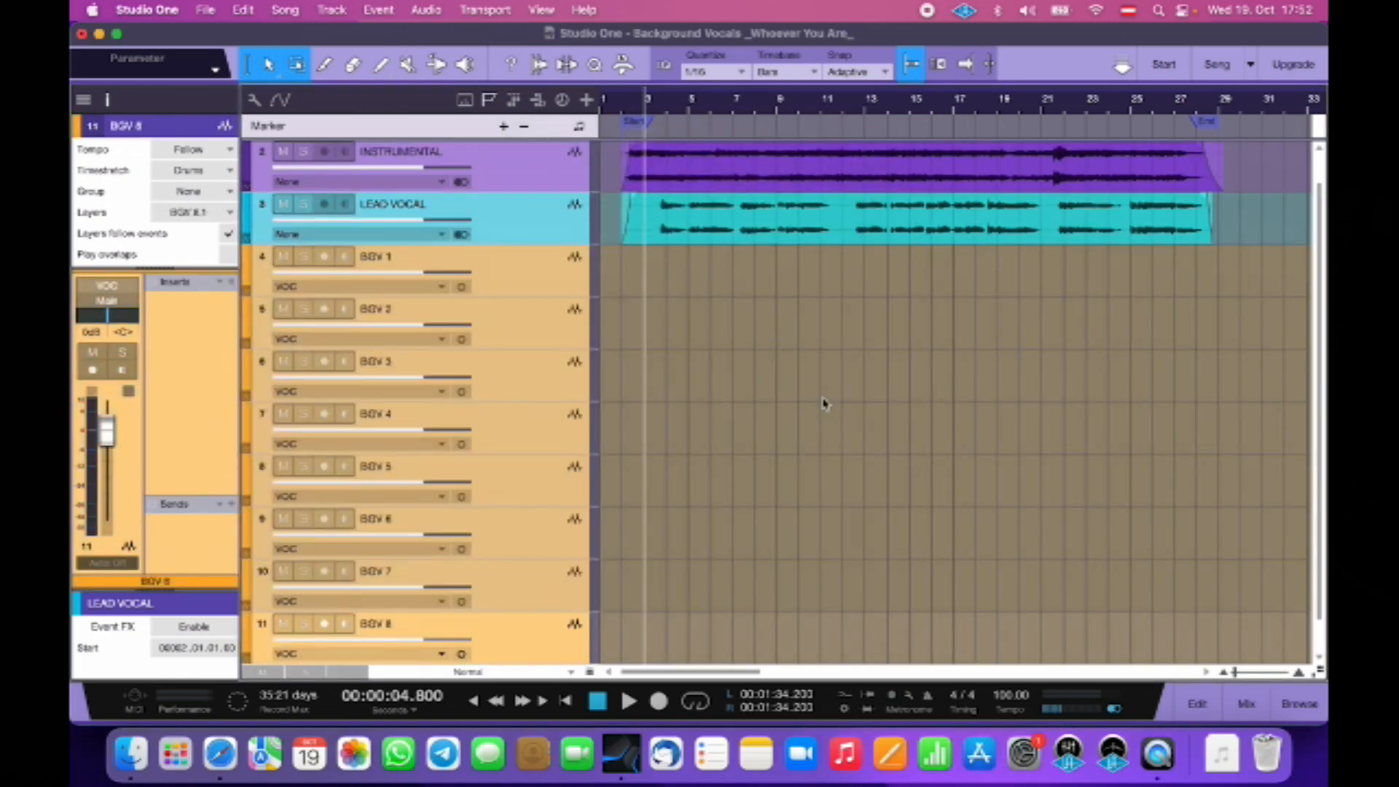
Add one purple mono audio track named Harmony Voc (MONO), with VOC as input and Main as output
{"action": "scroll", "coordinate": [823, 403], "scroll_direction": "down", "scroll_amount": 2}
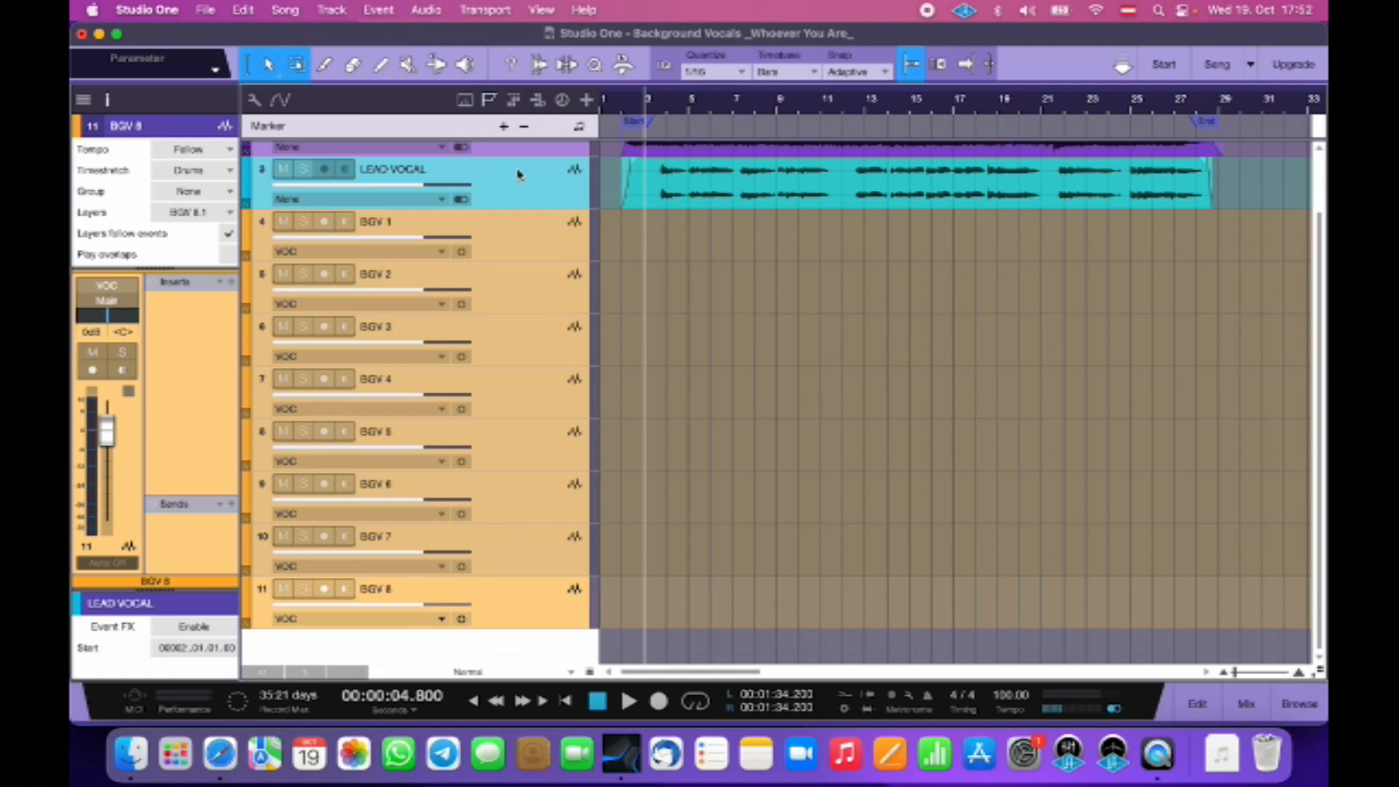
{"action": "key", "text": "t"}
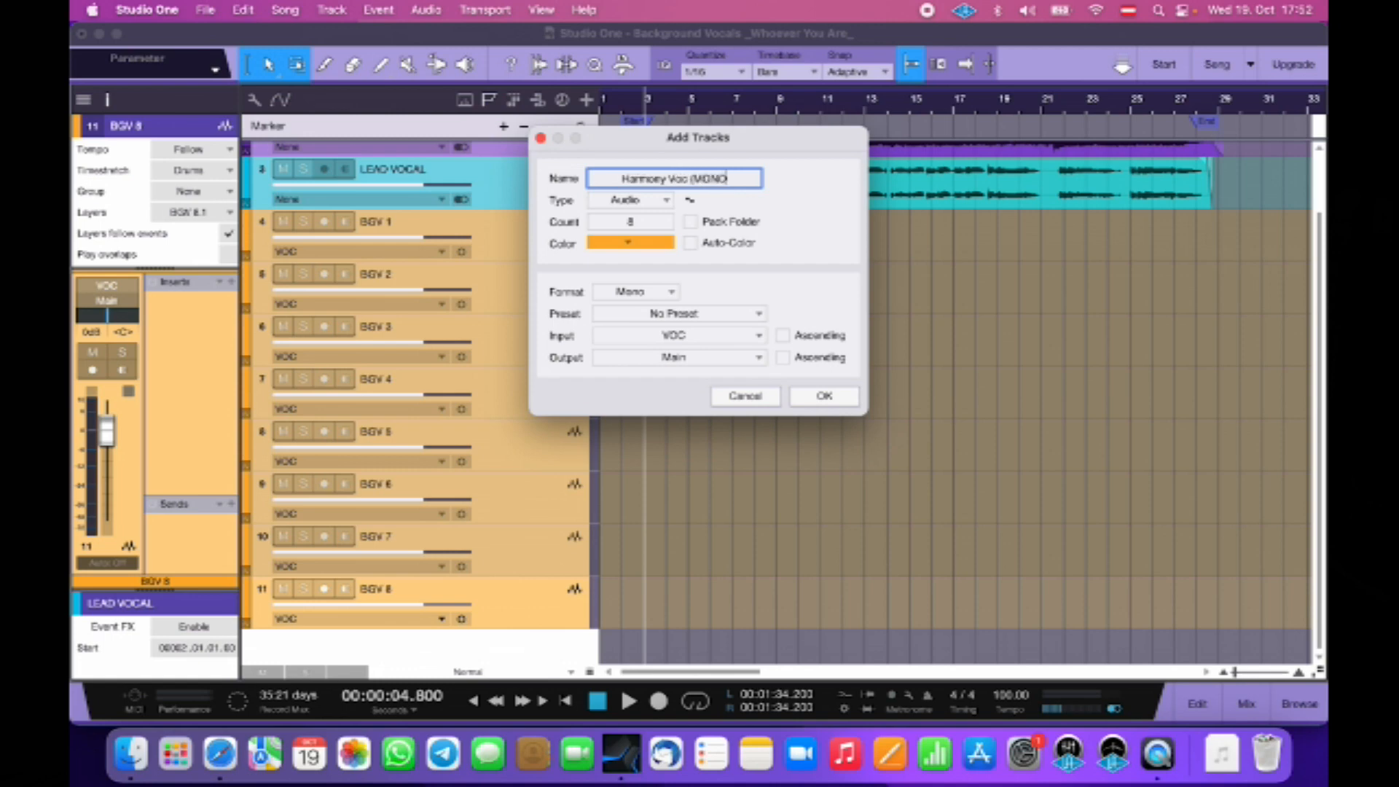
{"action": "left_click", "coordinate": [618, 207]}
{"action": "left_click", "coordinate": [621, 213]}
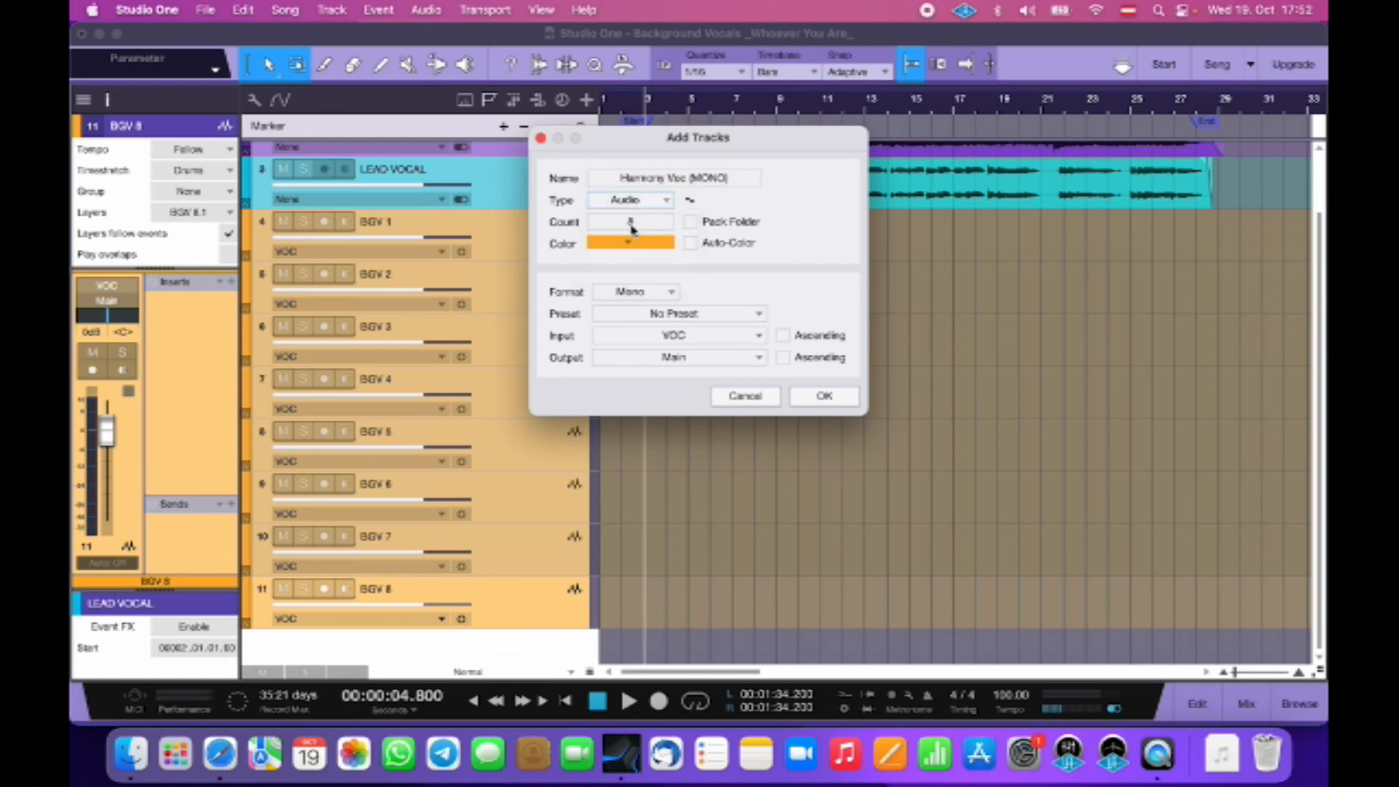
{"action": "left_click", "coordinate": [633, 244]}
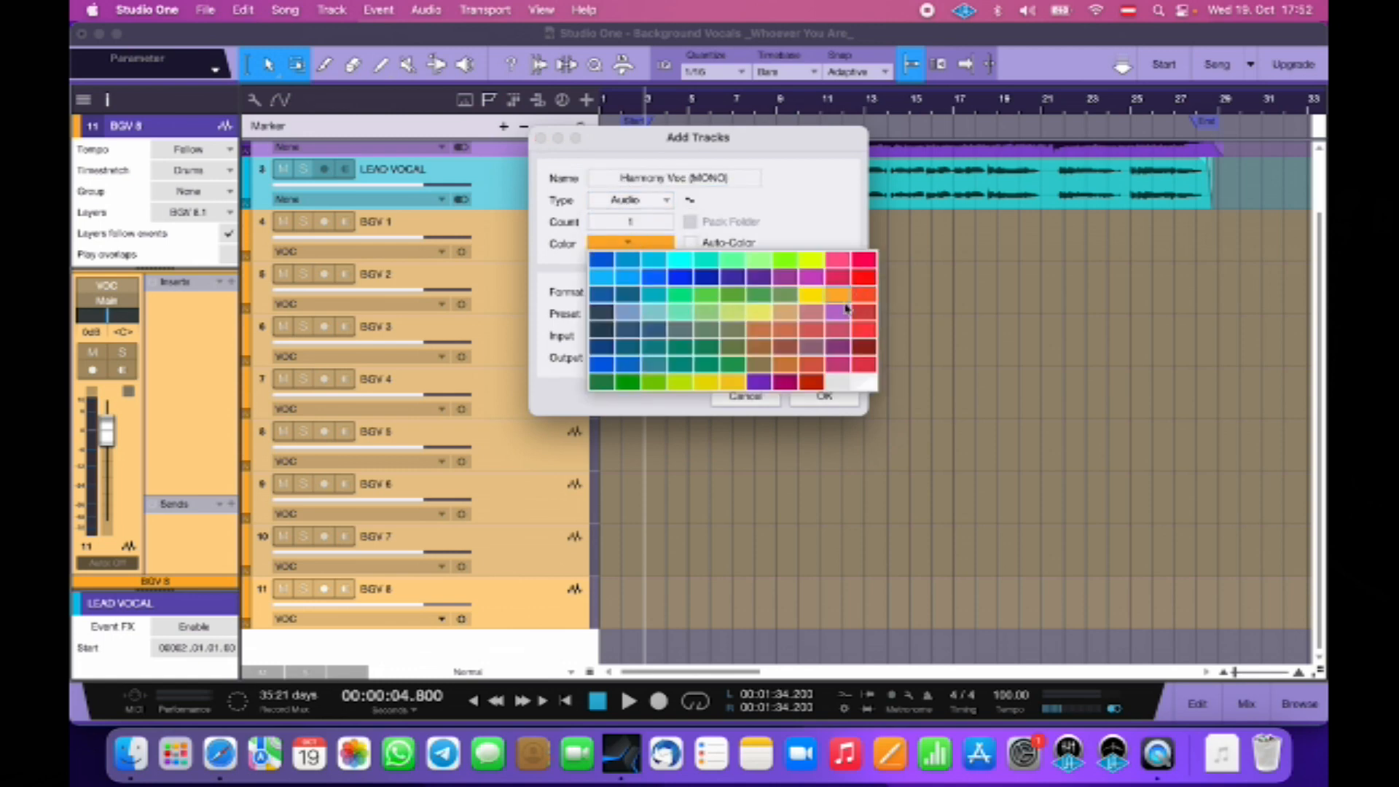
{"action": "left_click", "coordinate": [843, 312]}
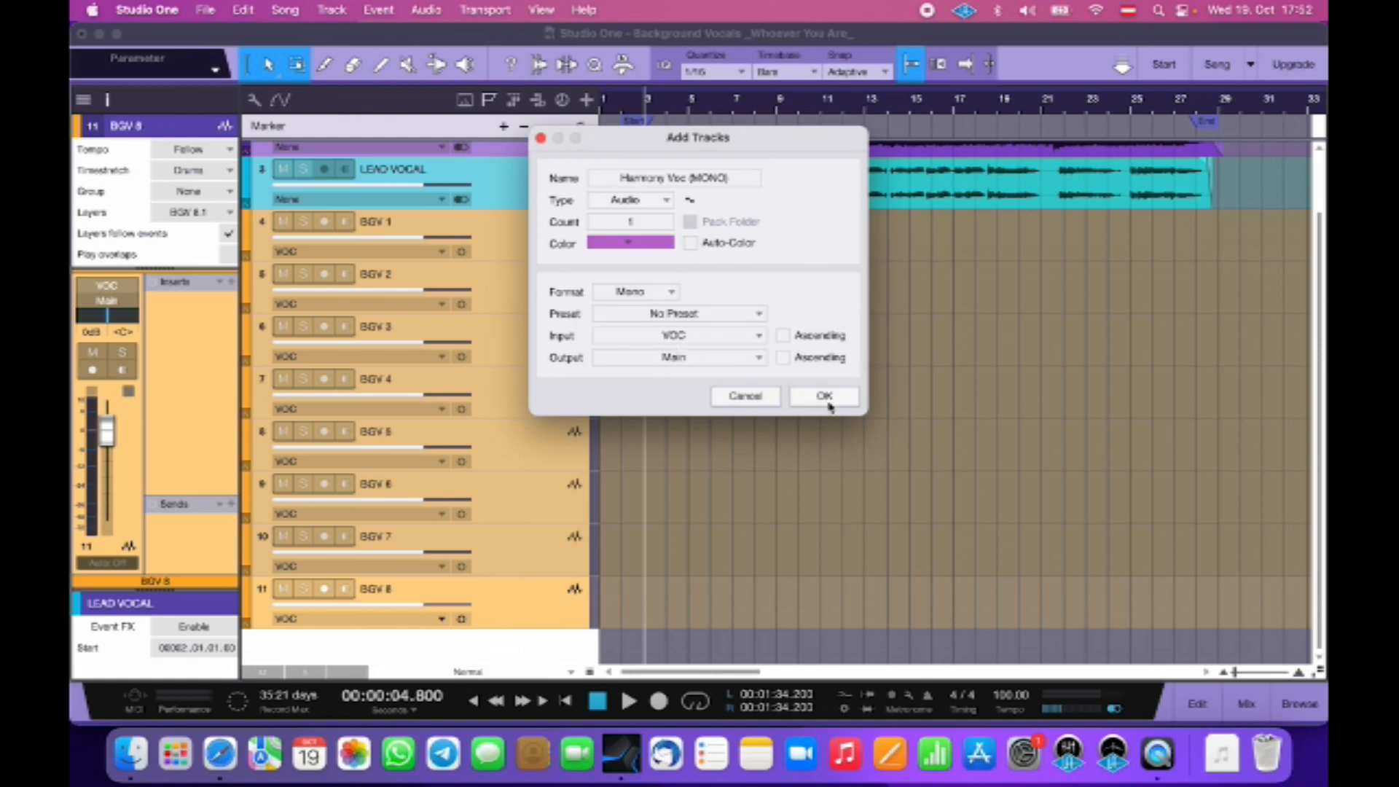
{"action": "left_click", "coordinate": [826, 398]}
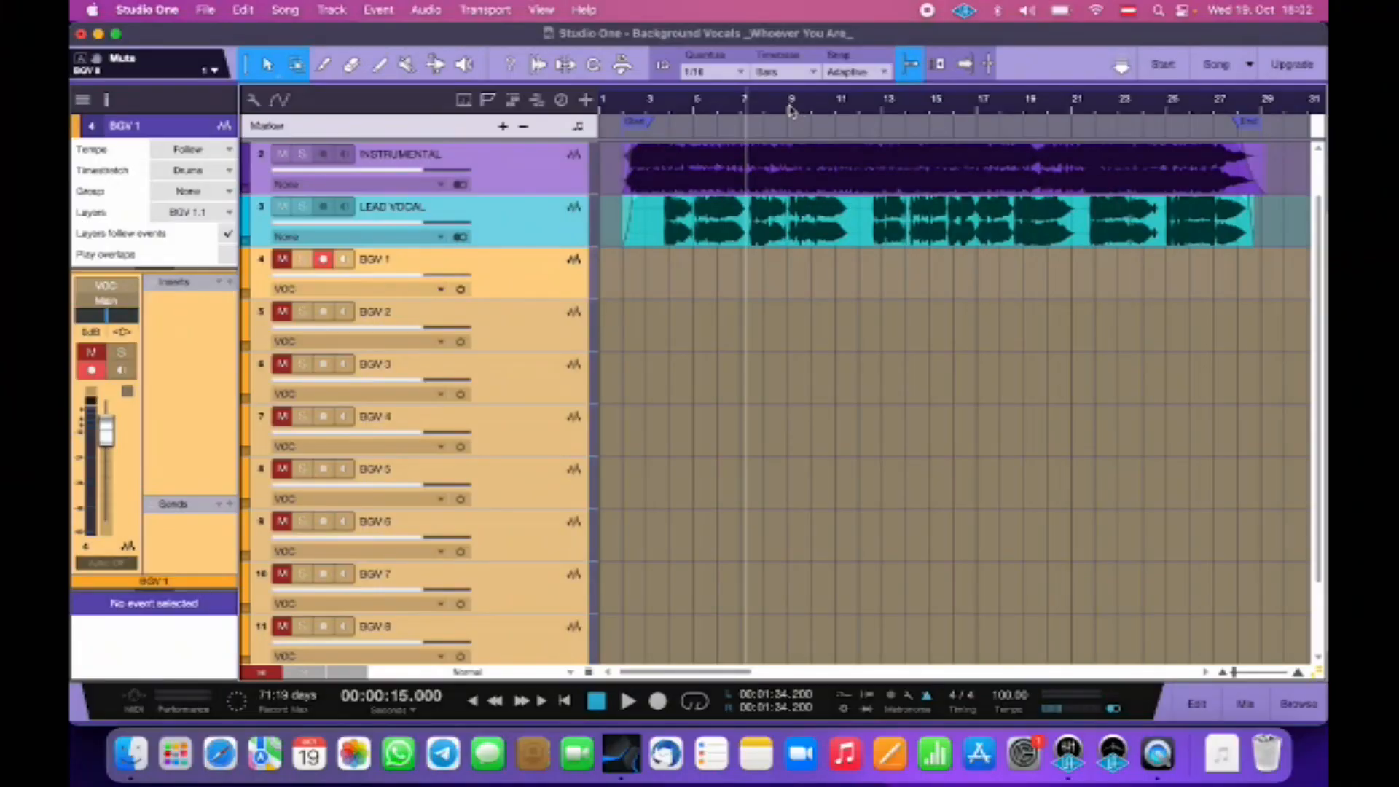
Record a vocal take on BGV 1 from bar 9 to about bar 29, then disarm the track
{"action": "left_click", "coordinate": [790, 109]}
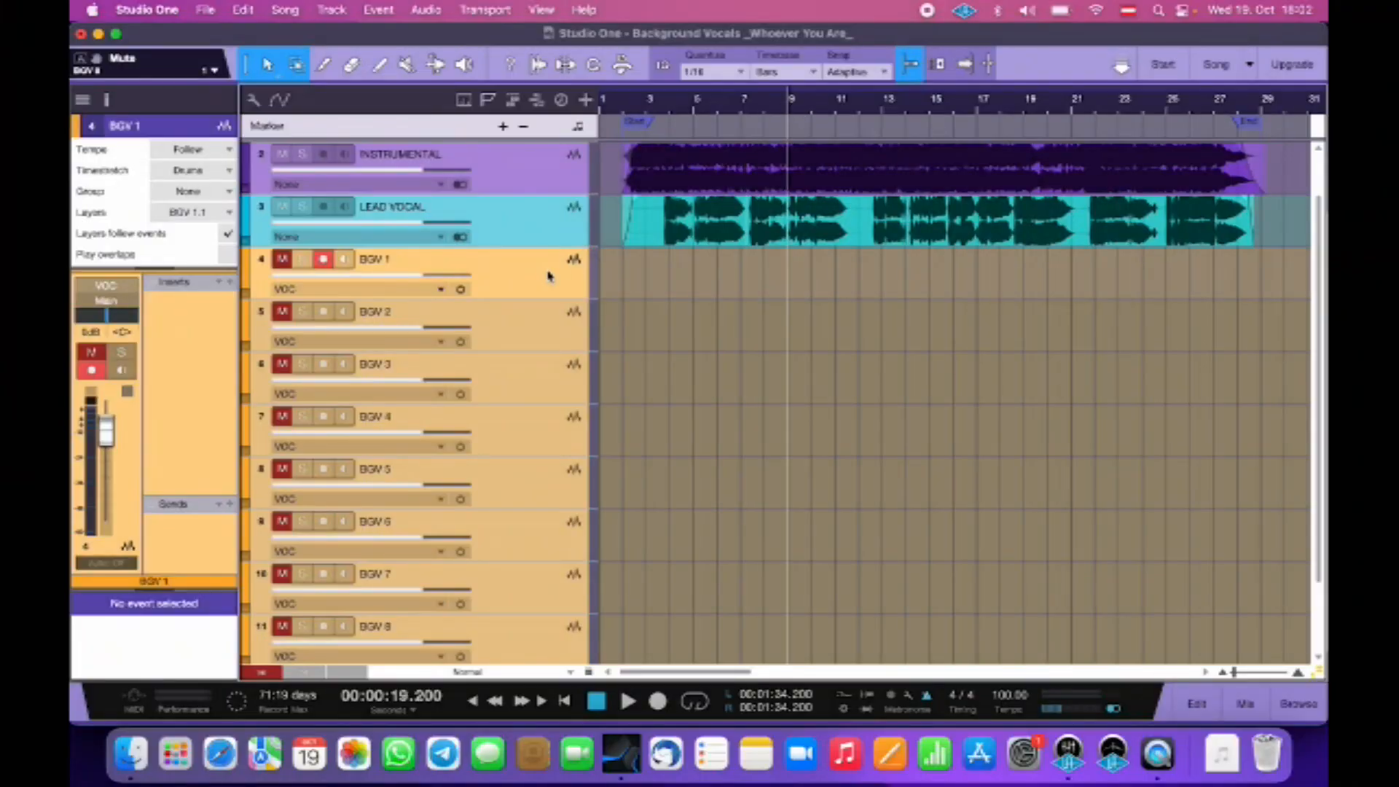
{"action": "key", "text": "KP_Multiply"}
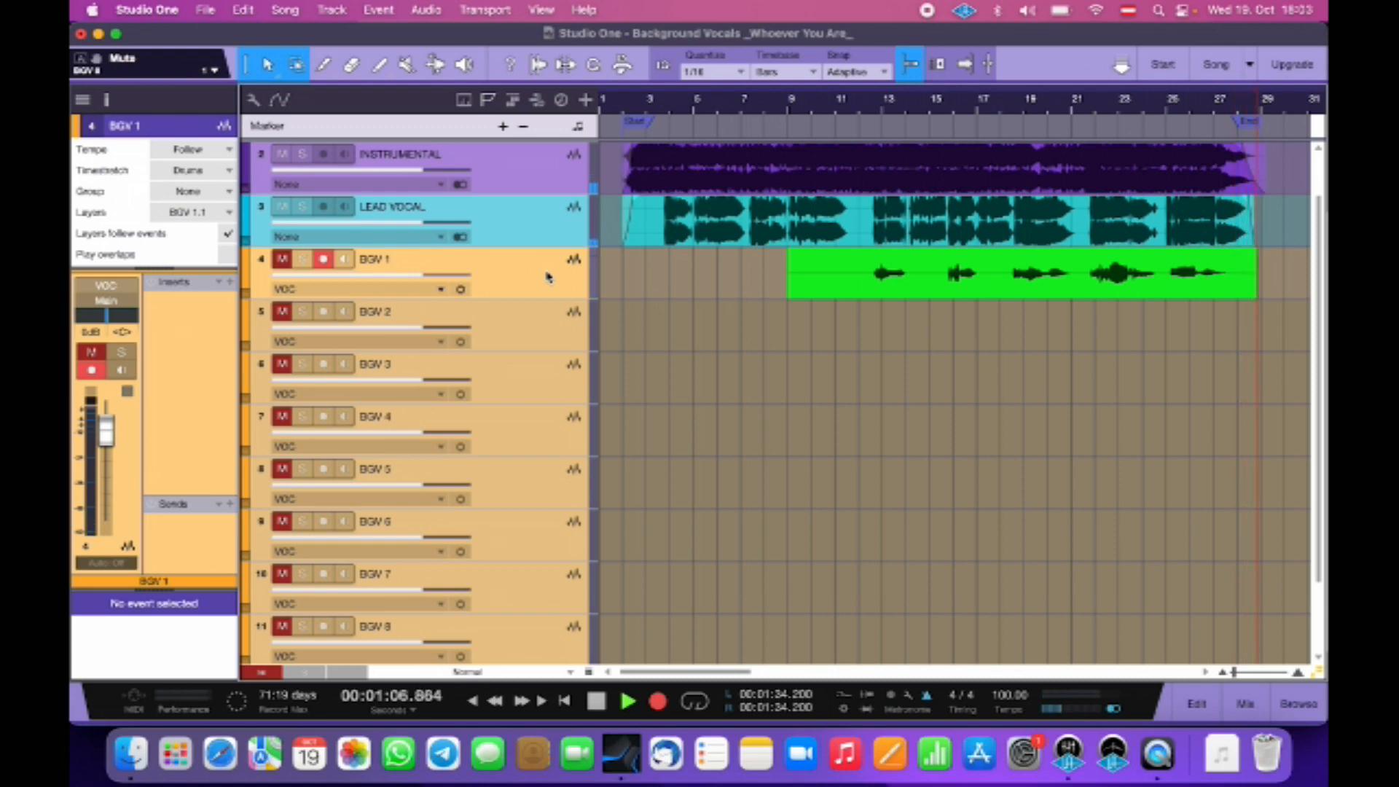
{"action": "key", "text": "space"}
{"action": "left_click", "coordinate": [323, 260]}
Record a second vocal take on BGV 2 from bar 9 to about bar 29 and disarm the track
{"action": "left_click", "coordinate": [539, 336]}
{"action": "key", "text": "KP_Multiply"}
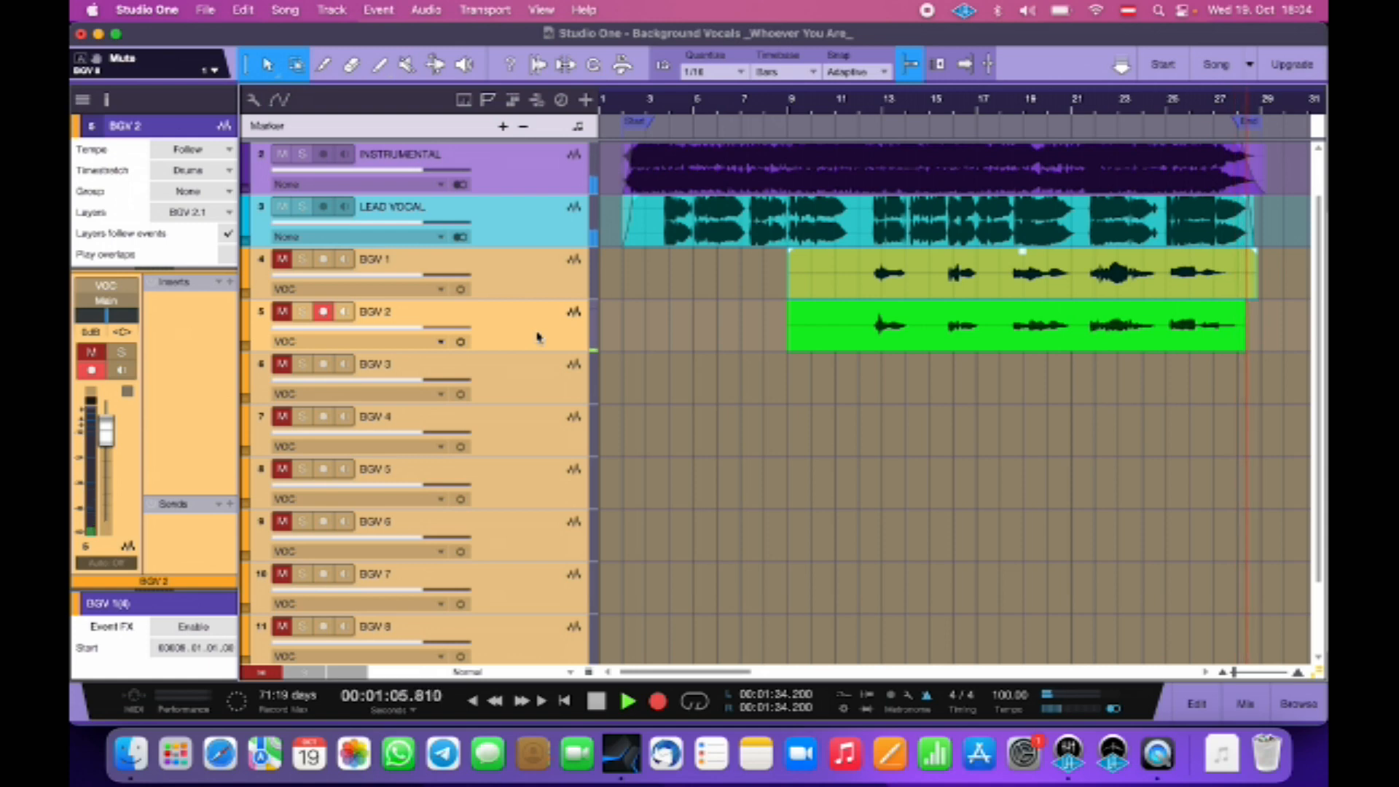
{"action": "key", "text": "space"}
{"action": "left_click", "coordinate": [321, 314]}
Record a vocal take on BGV 3 from bar 15 to about bar 21 and disarm the track
{"action": "left_click", "coordinate": [531, 384]}
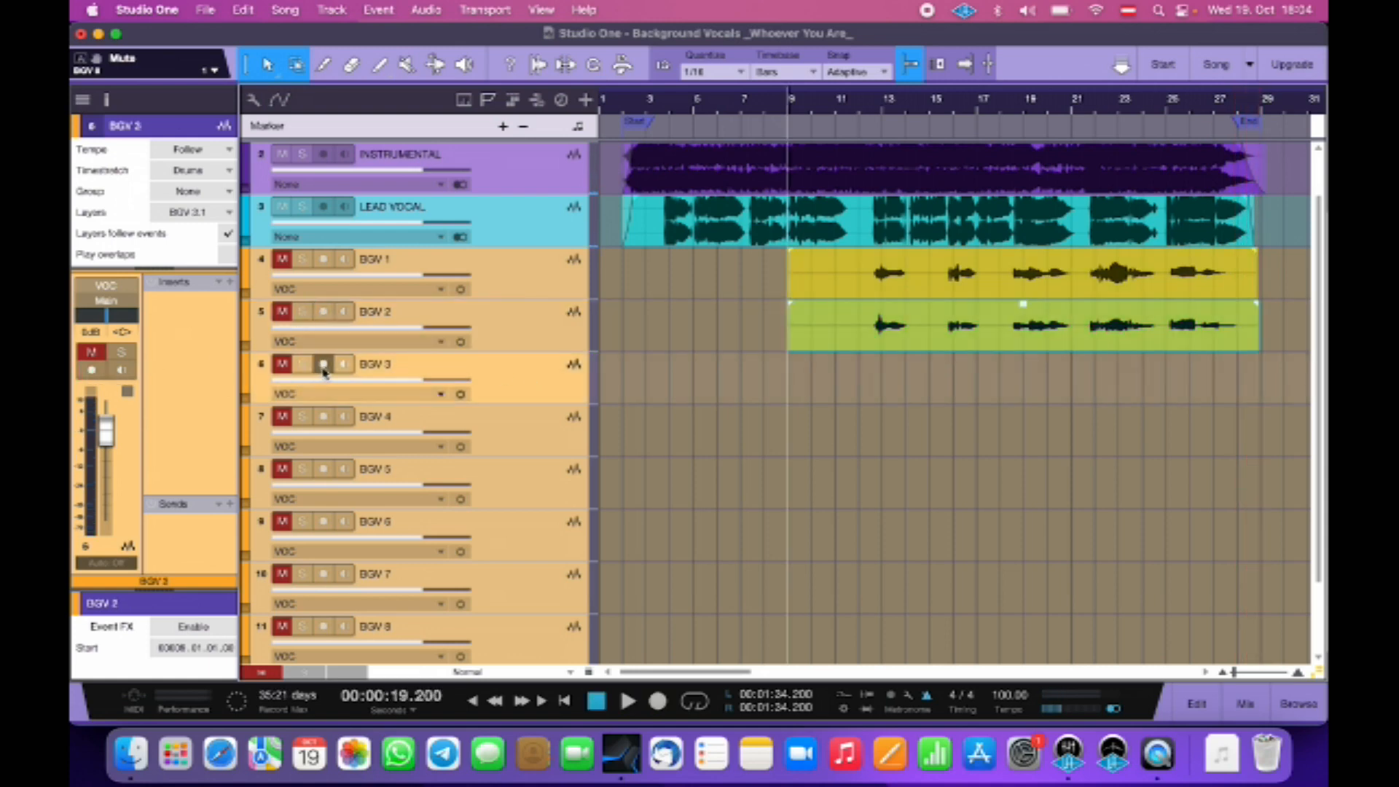
{"action": "left_click", "coordinate": [934, 107]}
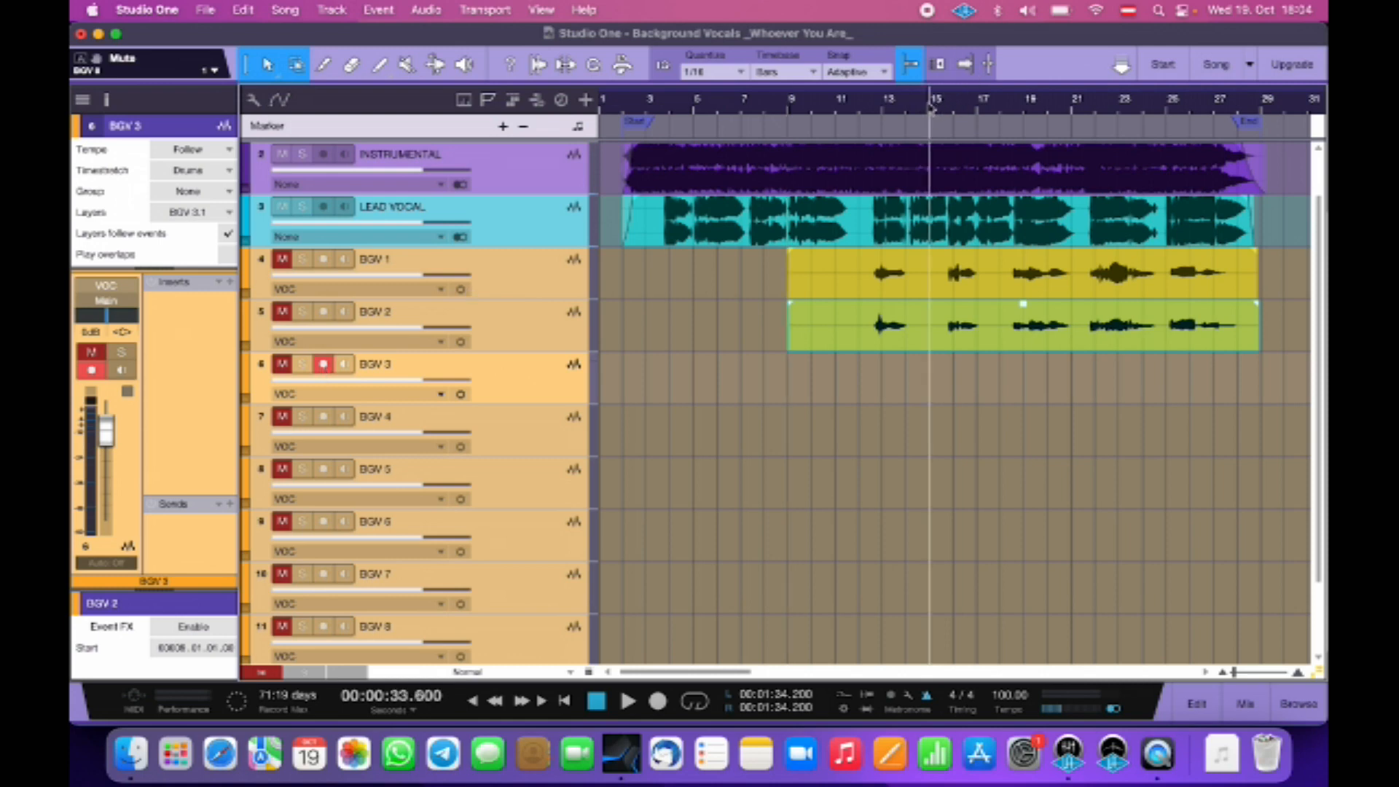
{"action": "key", "text": "KP_Multiply"}
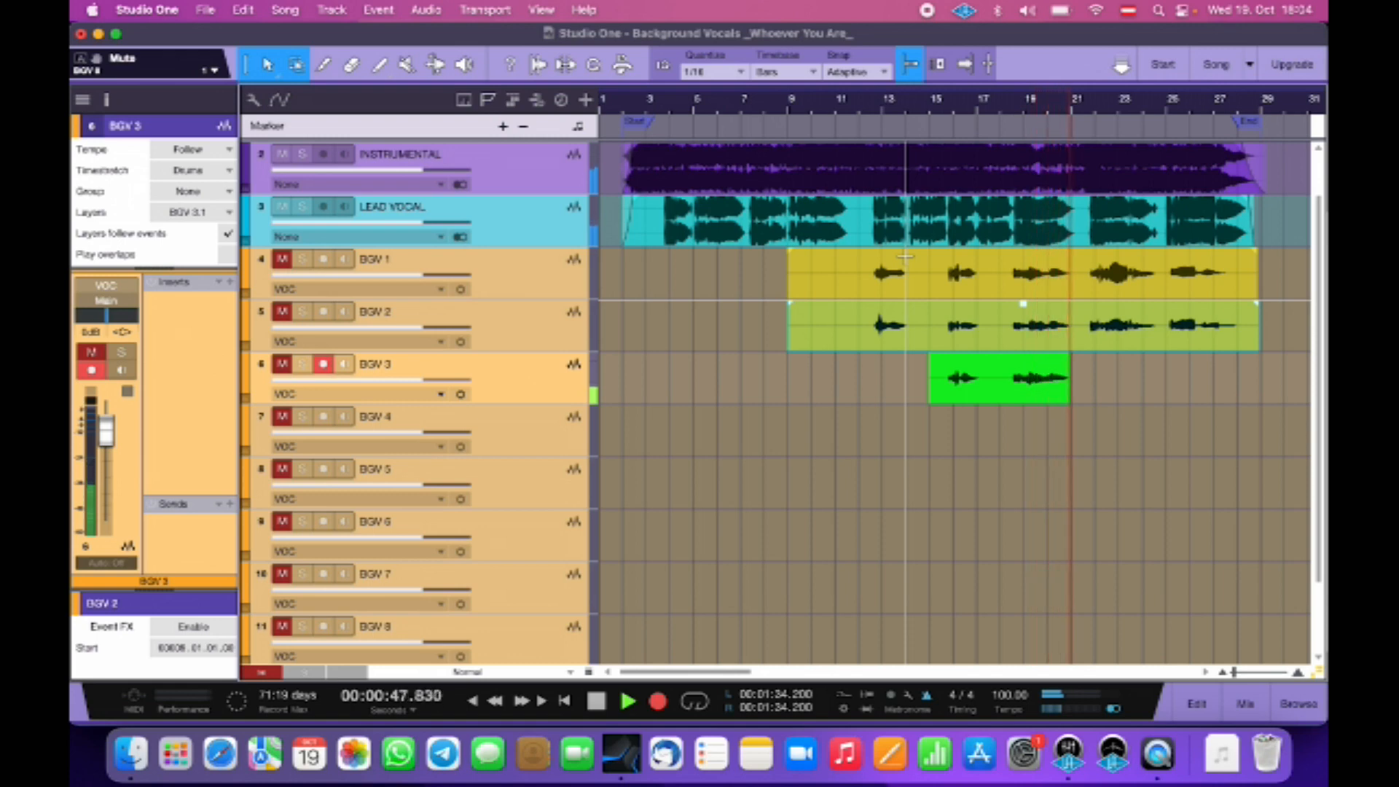
{"action": "key", "text": "space"}
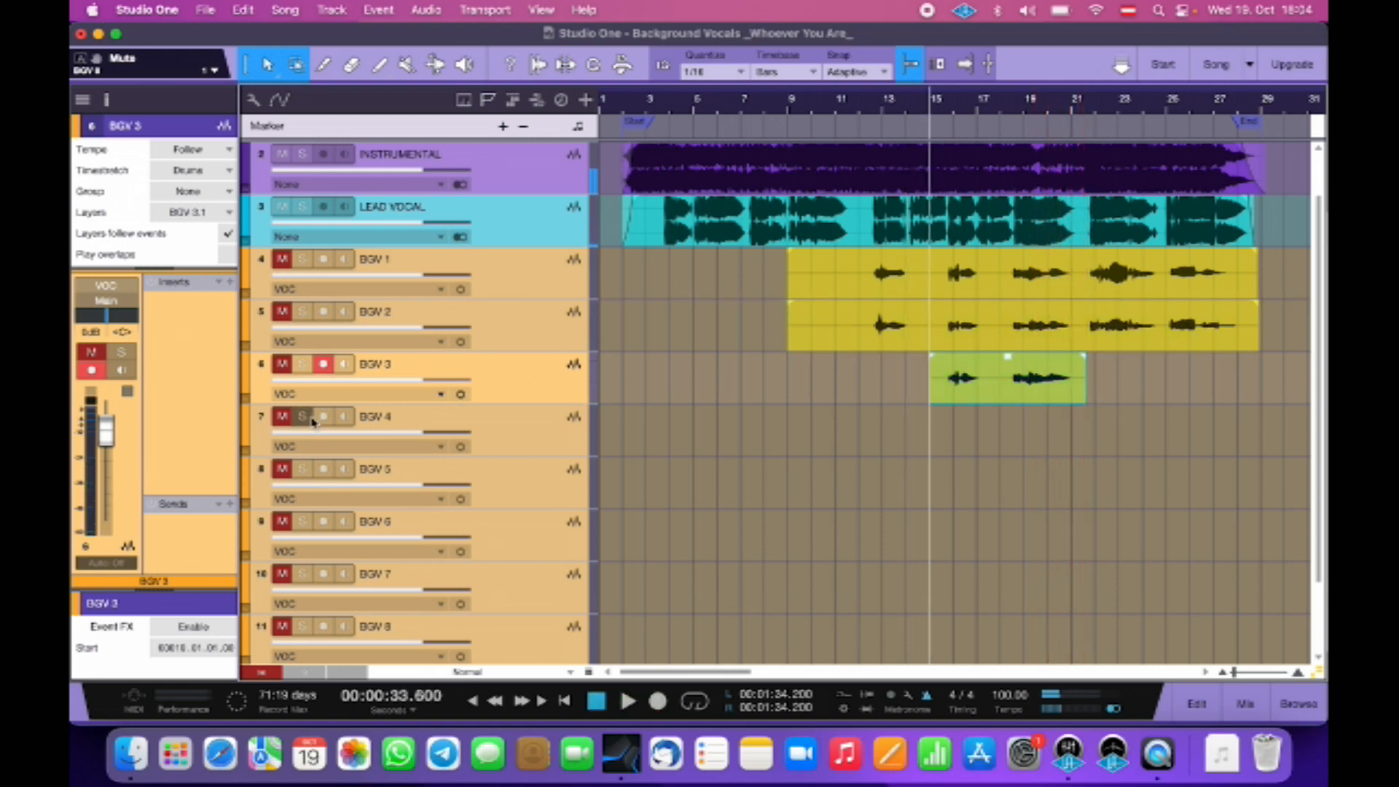
{"action": "left_click", "coordinate": [325, 368]}
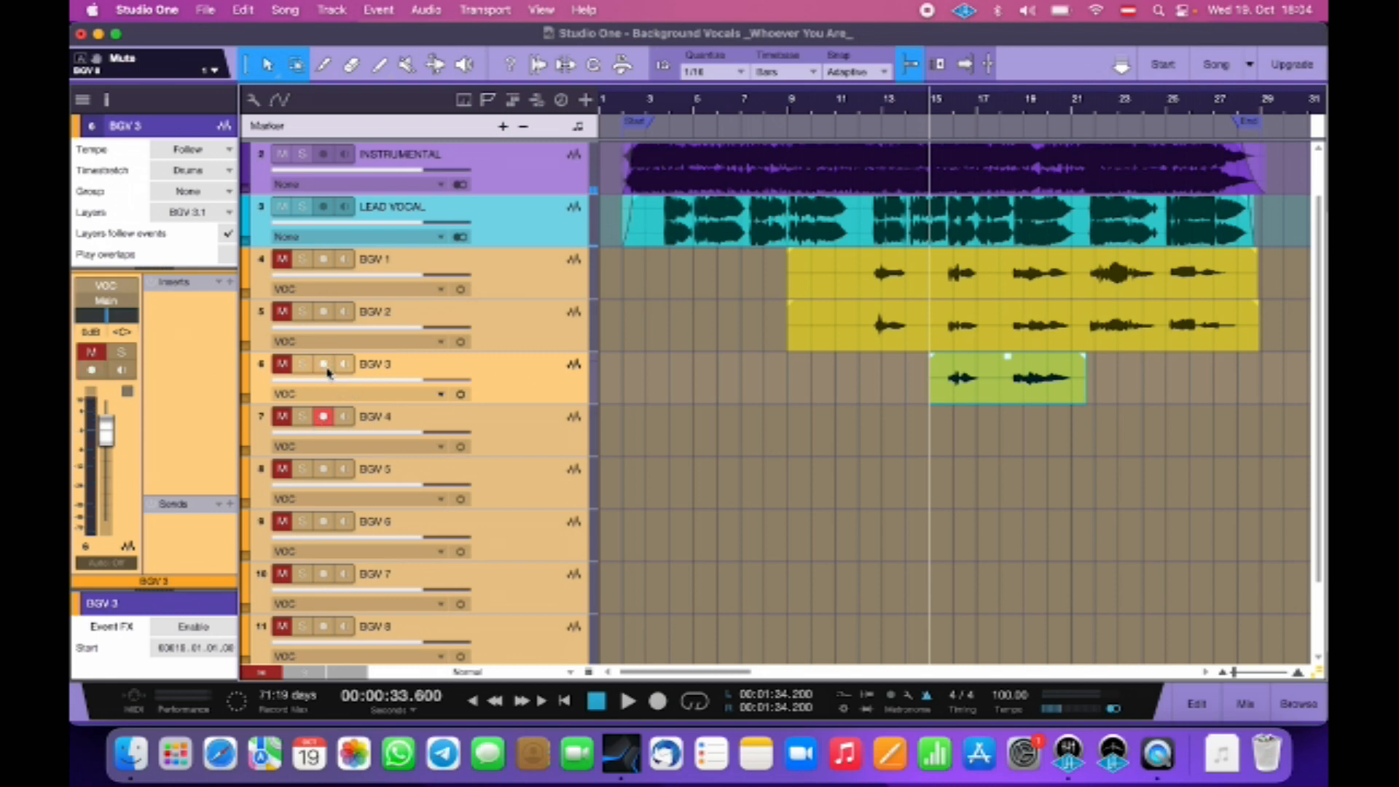
Record a vocal take on BGV 4 from bar 15 to about bar 21 and disarm the track
{"action": "left_click", "coordinate": [510, 439]}
{"action": "key", "text": "KP_Multiply"}
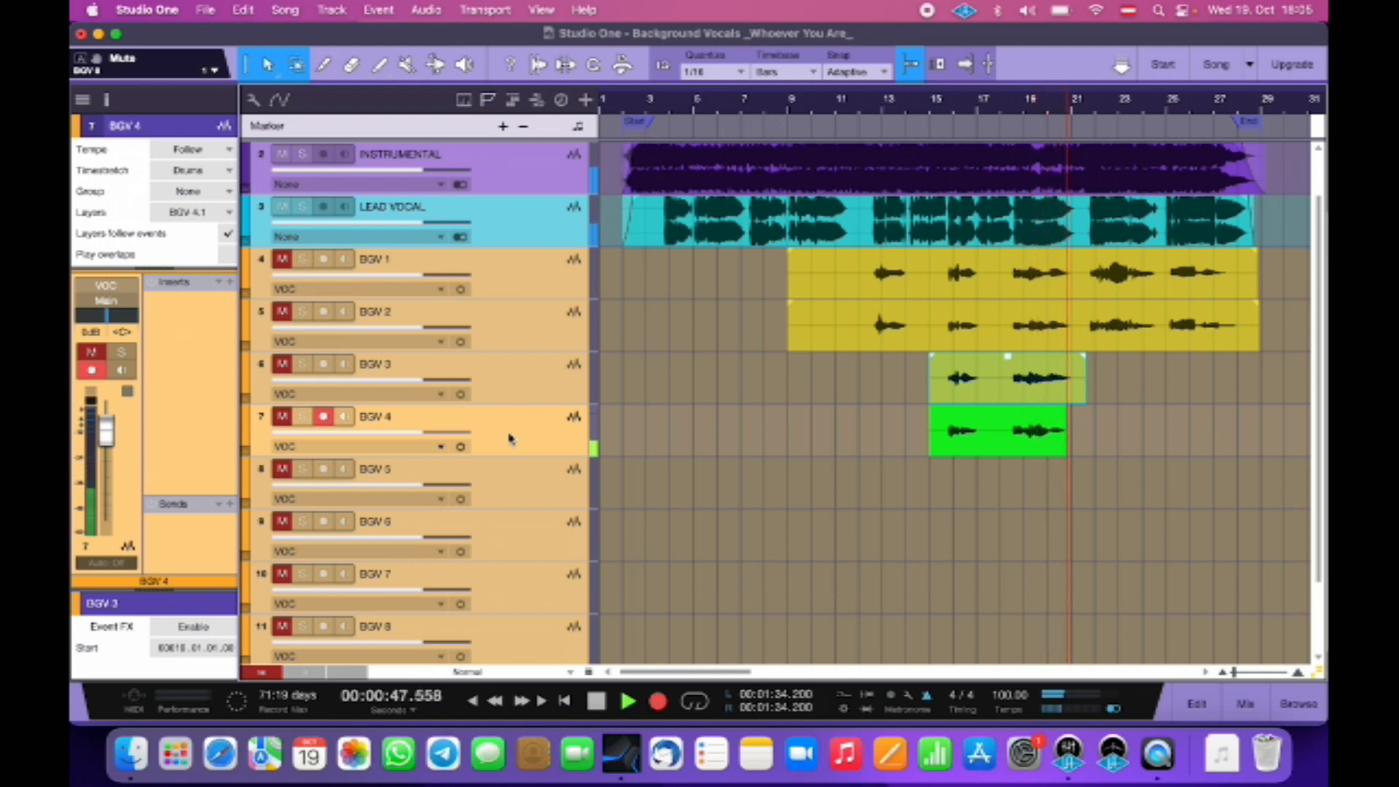
{"action": "key", "text": "space"}
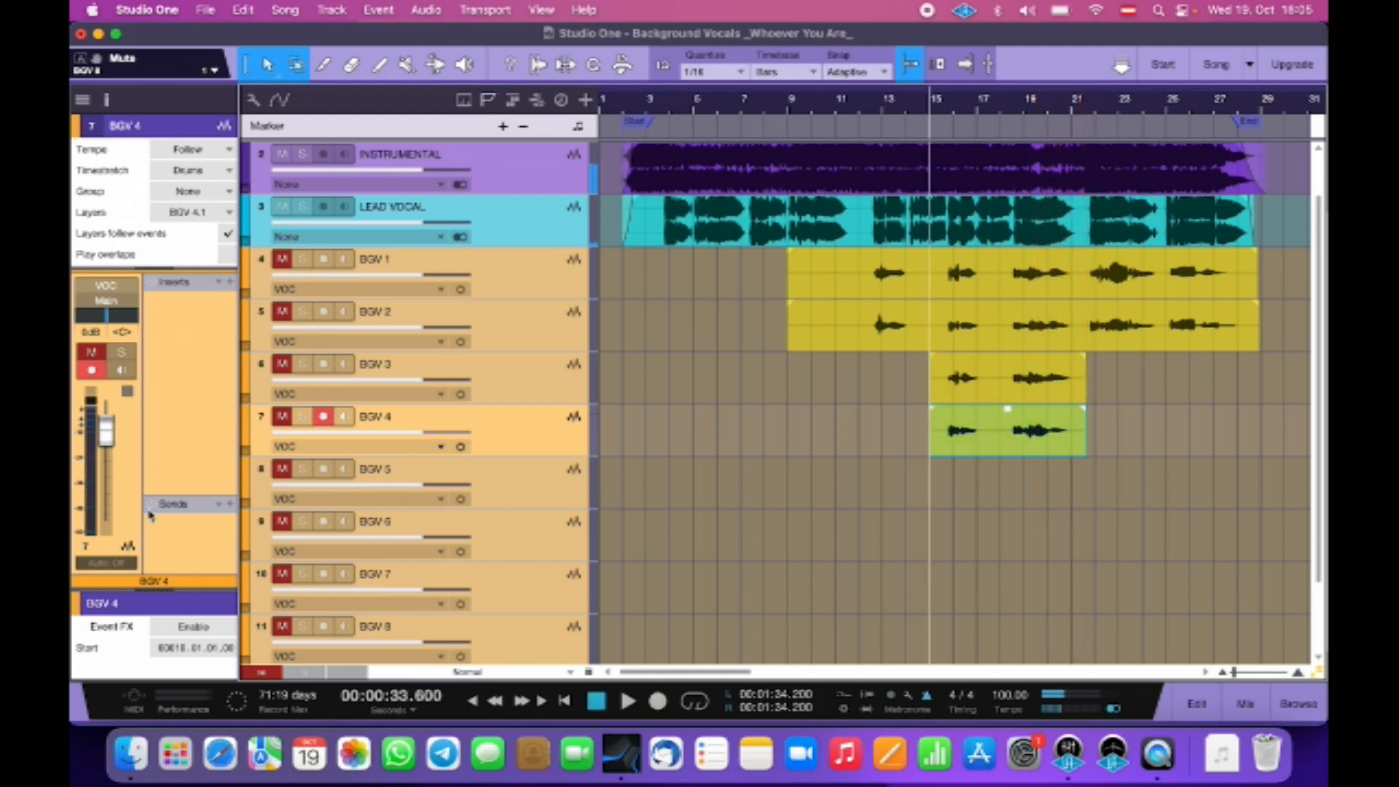
{"action": "left_click", "coordinate": [318, 419]}
Record a vocal take on BGV 5 from bar 24 to about bar 29 and disarm the track
{"action": "left_click", "coordinate": [523, 496]}
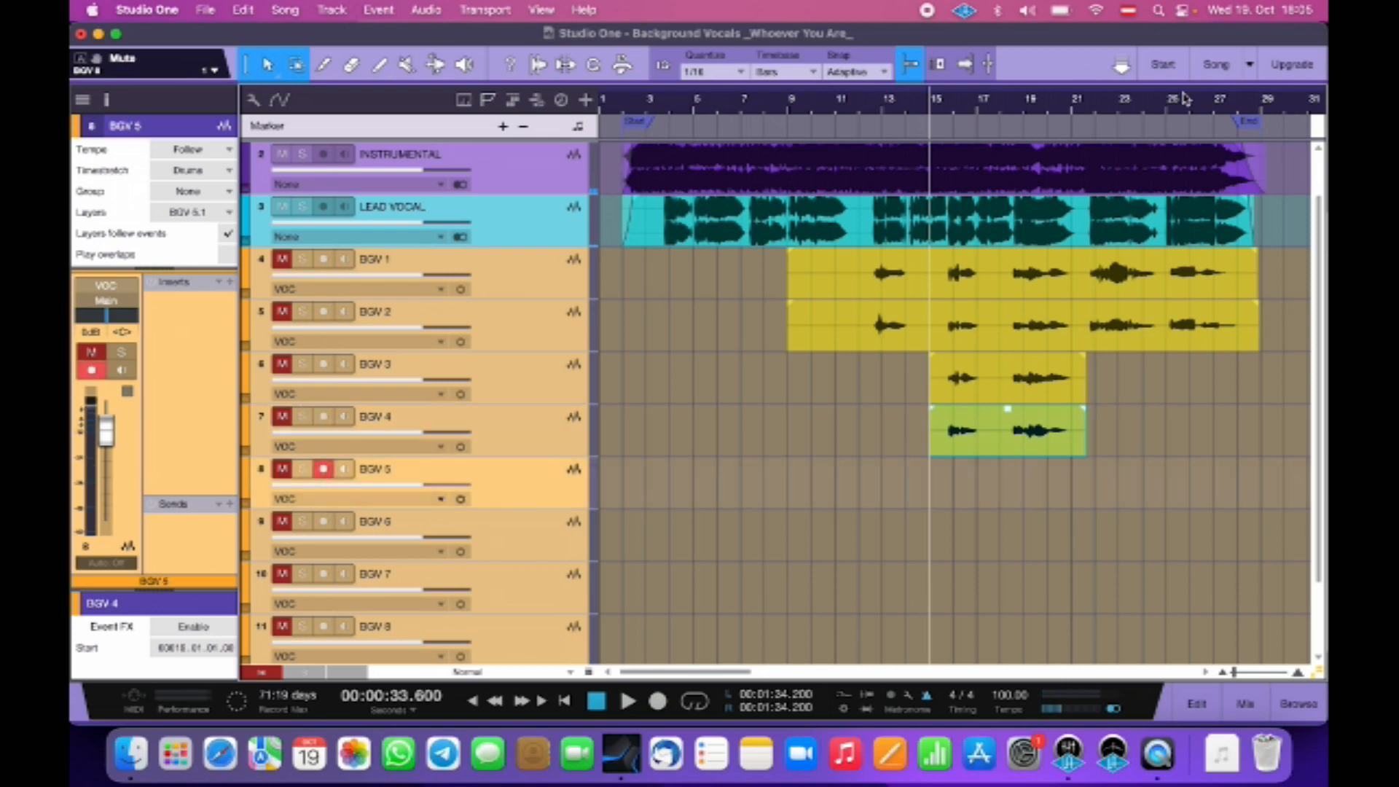
{"action": "left_click", "coordinate": [1145, 110]}
{"action": "key", "text": "KP_Multiply"}
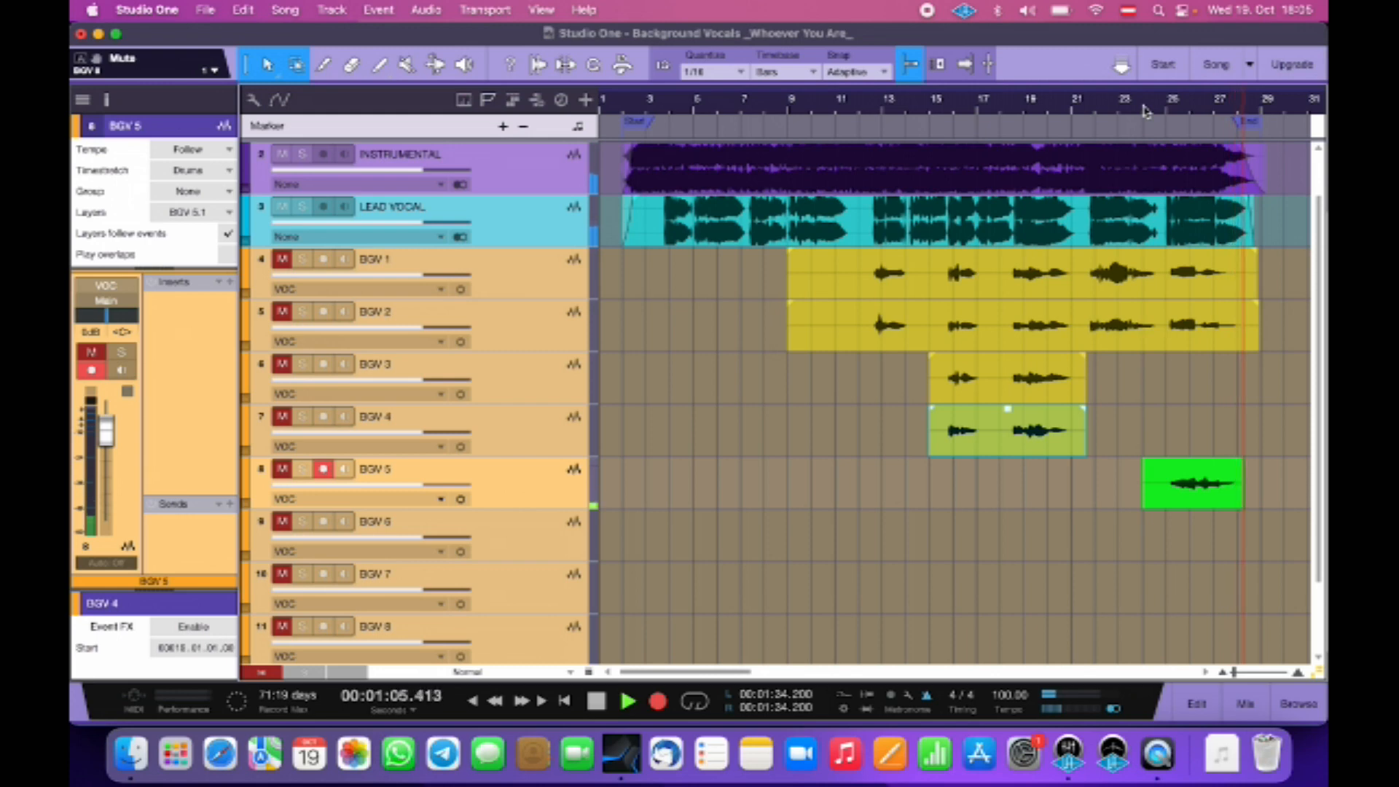
{"action": "key", "text": "space"}
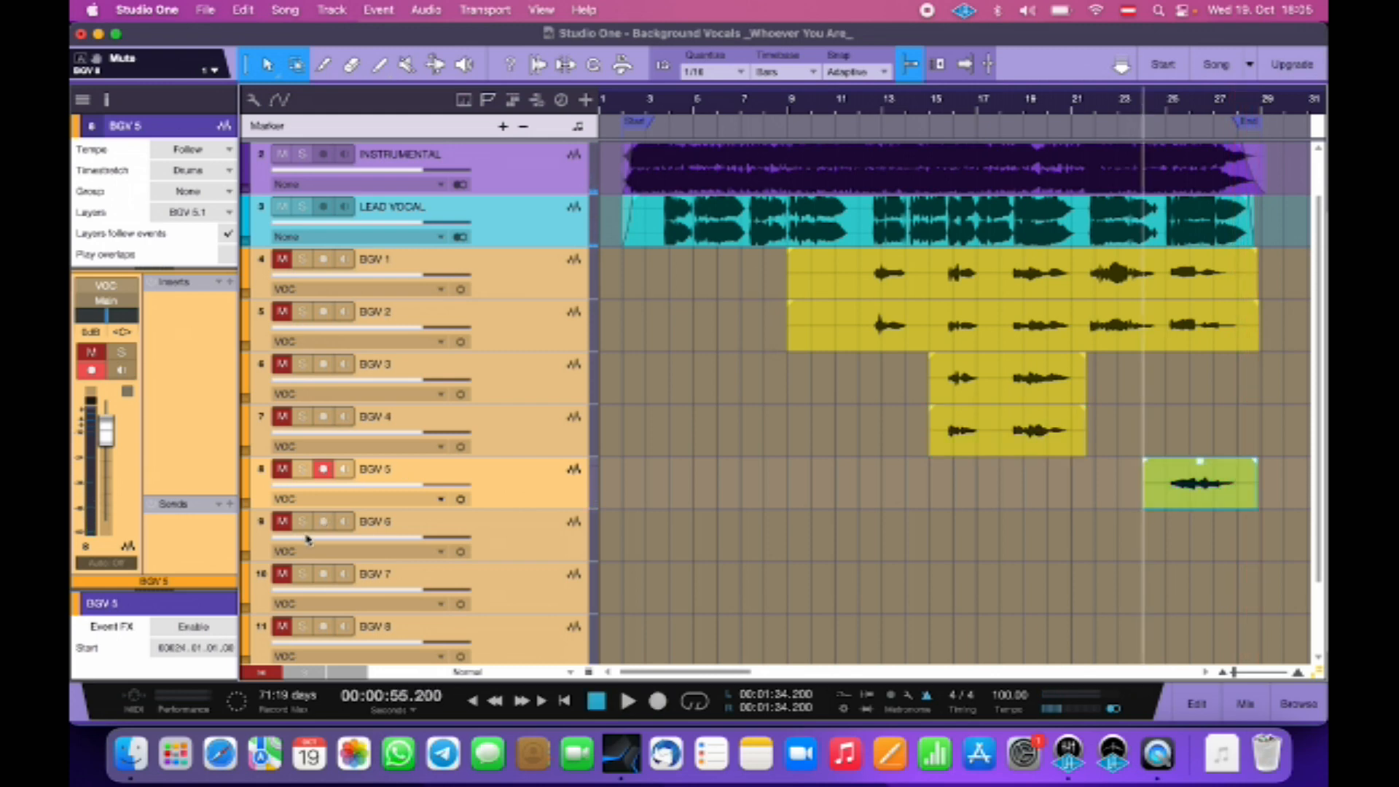
{"action": "left_click", "coordinate": [322, 468]}
Record a vocal take on BGV 6 from bar 24 to about bar 29 and disarm the track
{"action": "left_click", "coordinate": [543, 544]}
{"action": "key", "text": "KP_Multiply"}
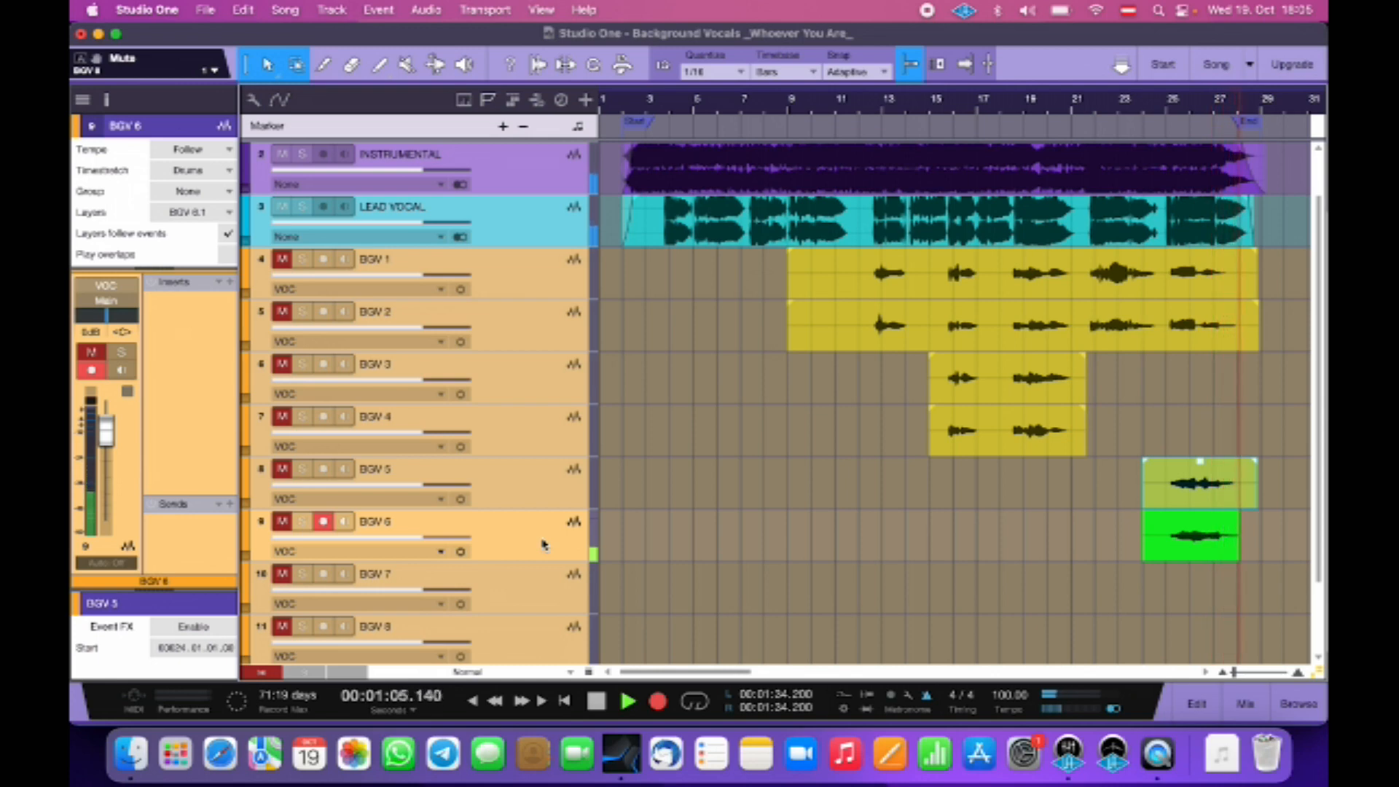
{"action": "key", "text": "space"}
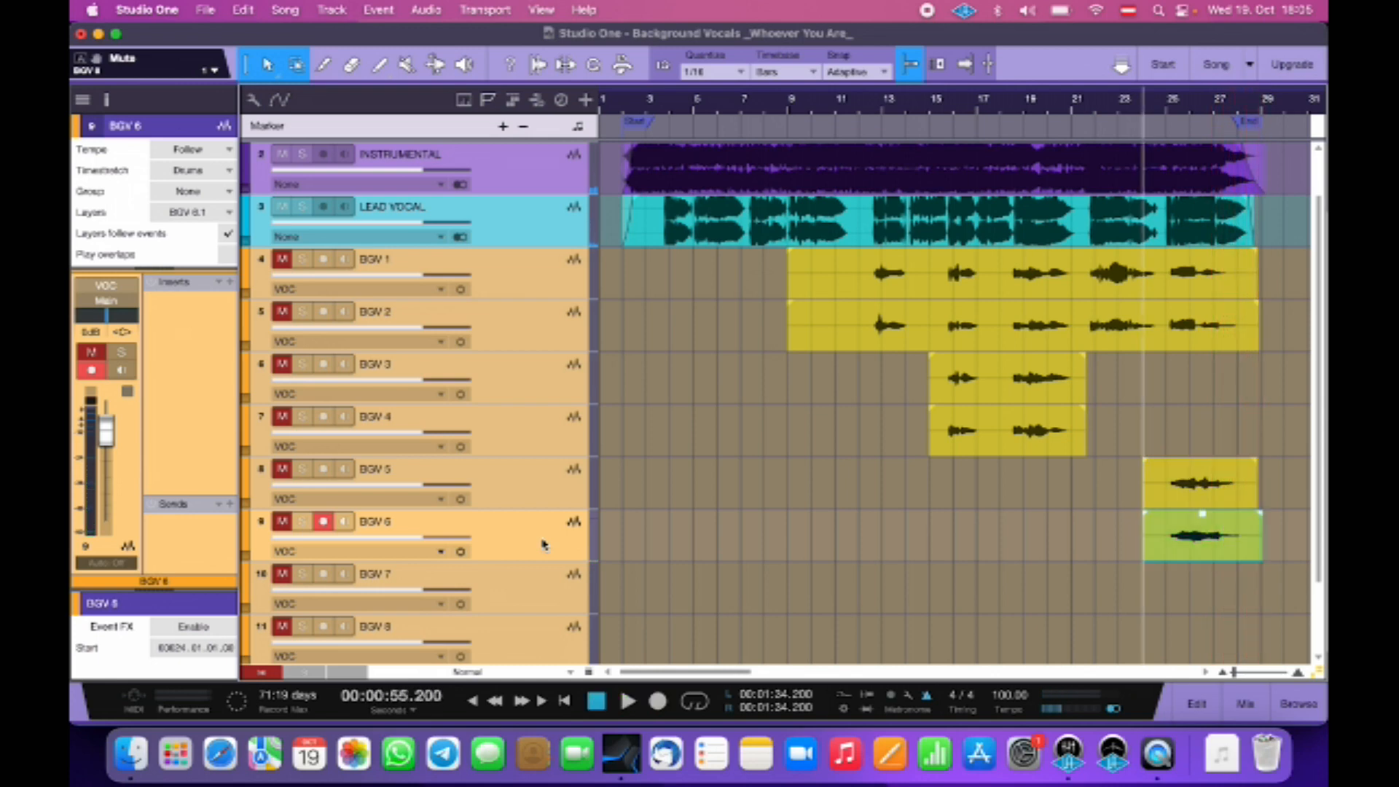
{"action": "left_click", "coordinate": [321, 526]}
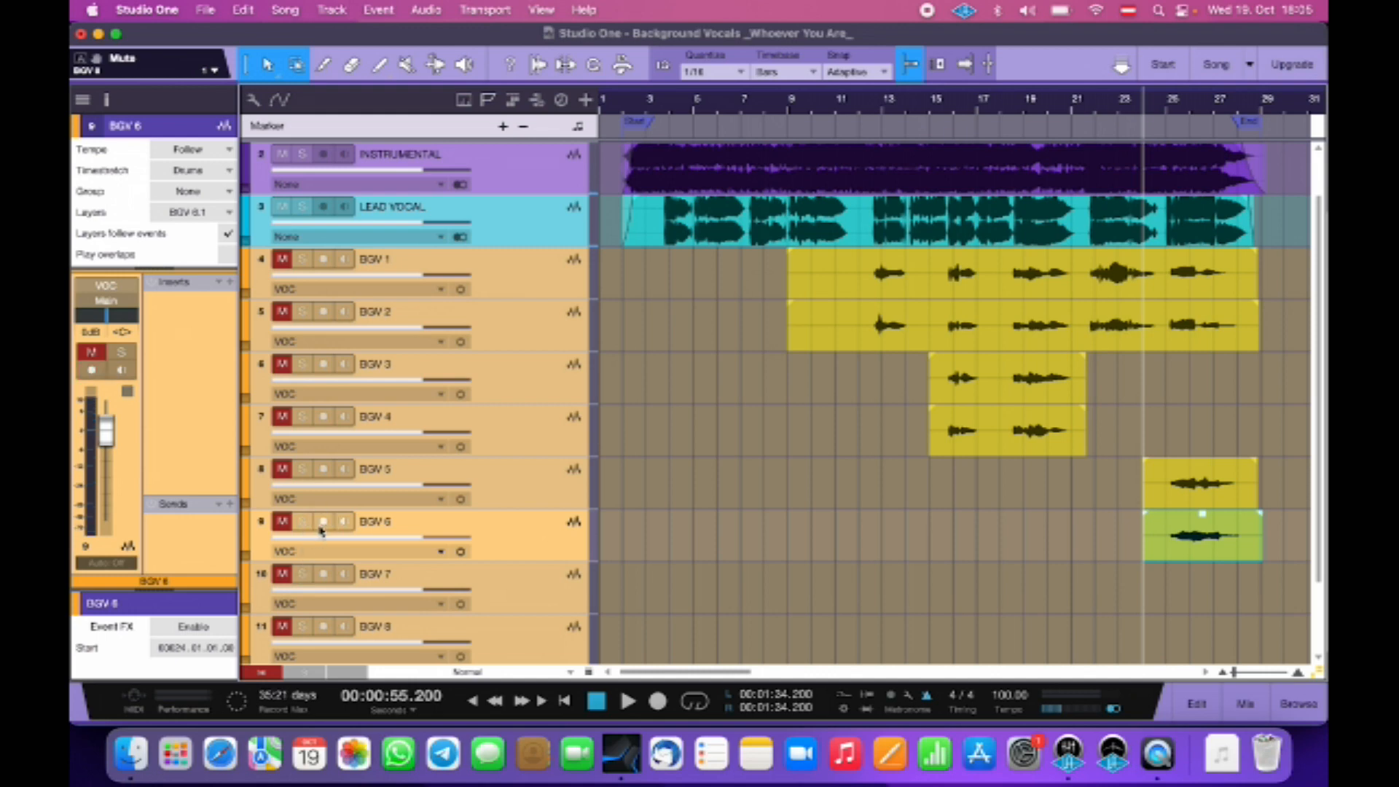
Start recording a harmony vocal on the Harmony Voc (MONO) track from bar 11
{"action": "left_click", "coordinate": [838, 100]}
{"action": "scroll", "coordinate": [393, 642], "scroll_direction": "down", "scroll_amount": 3}
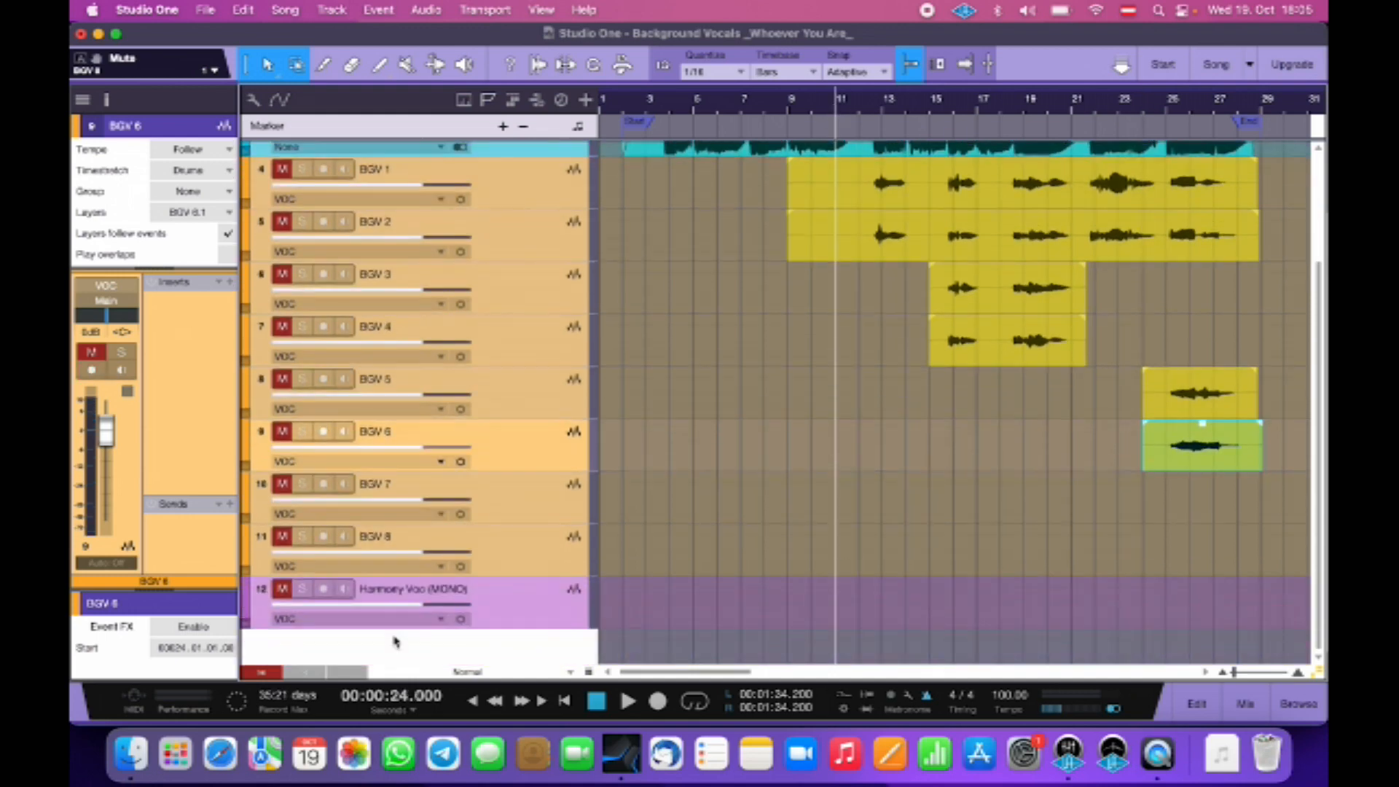
{"action": "left_click", "coordinate": [524, 601]}
{"action": "key", "text": "KP_Multiply"}
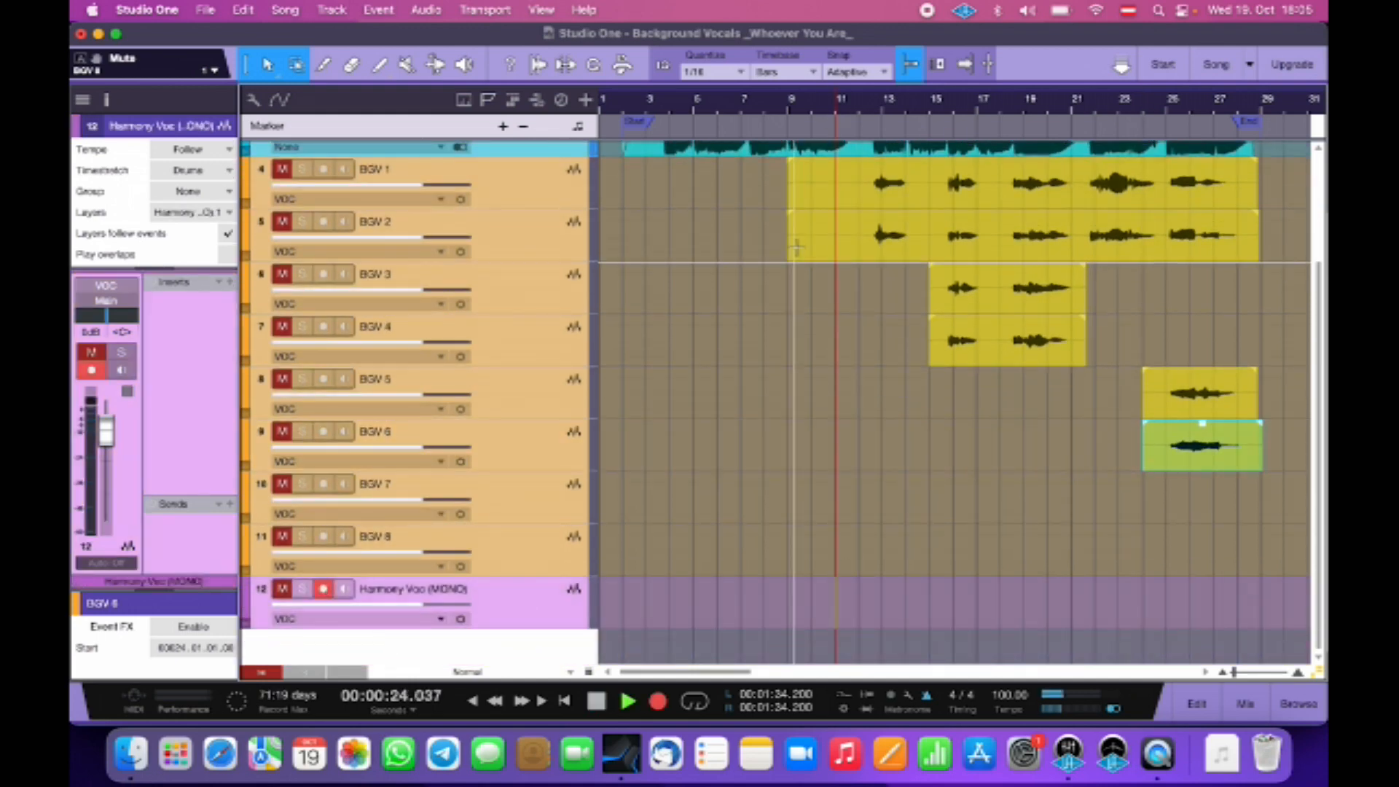